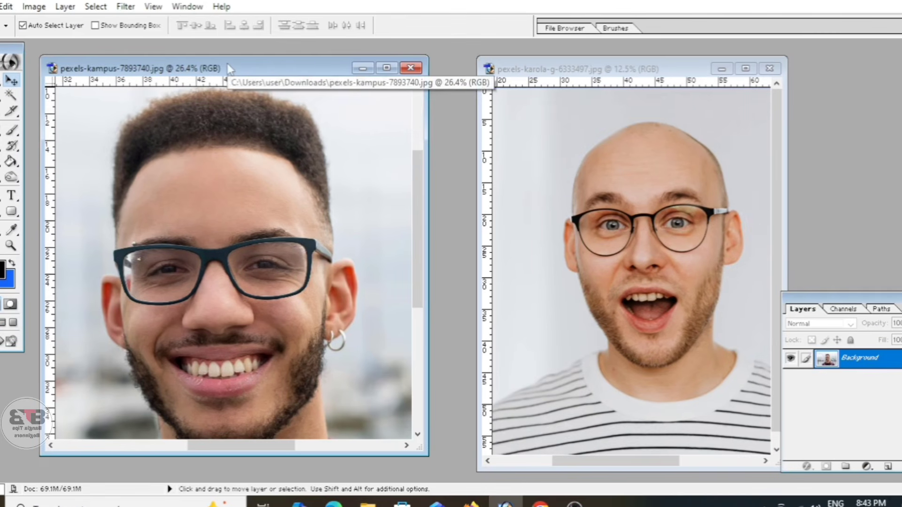
Arrange the two portrait windows side by side and maximize the pexels-kampus-7893740.jpg window.
left_click_drag(243, 76, 297, 75)
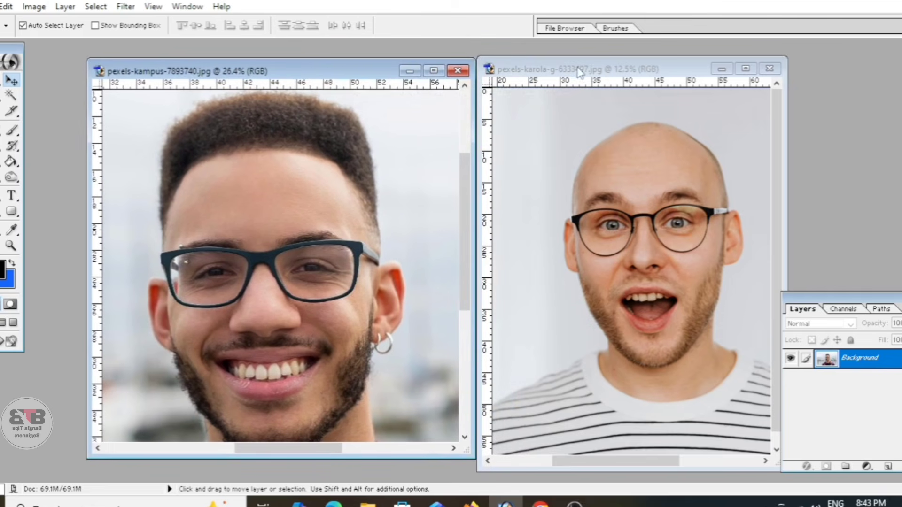
mouse_move(581, 72)
left_mouse_down()
mouse_move(651, 89)
mouse_move(583, 82)
left_mouse_up()
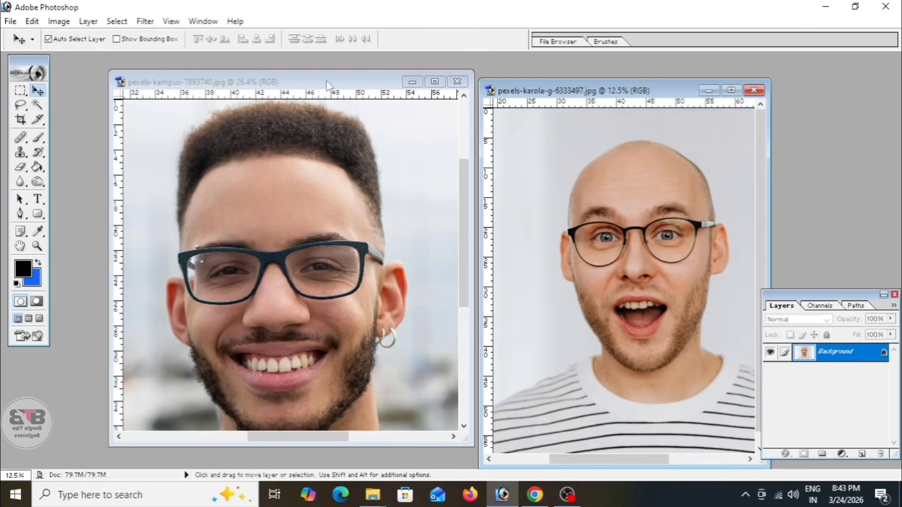
left_click_drag(327, 85, 371, 83)
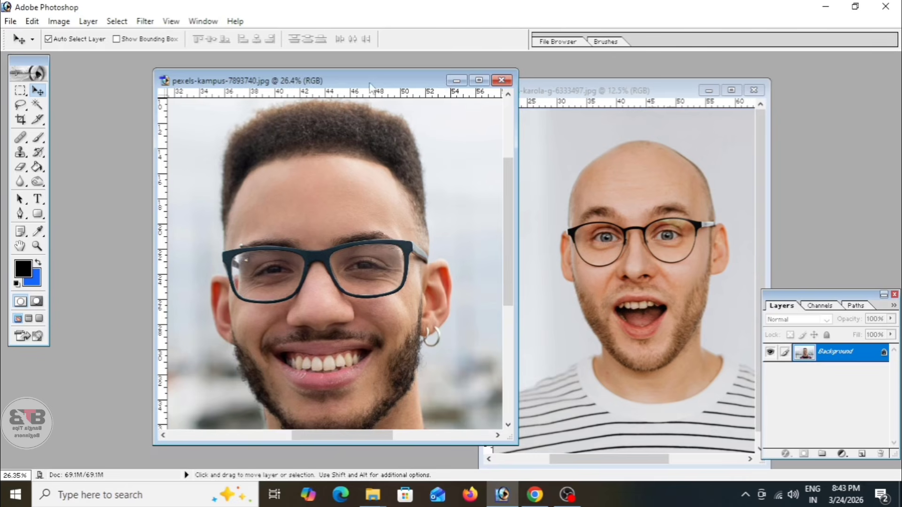
left_click_drag(370, 85, 317, 88)
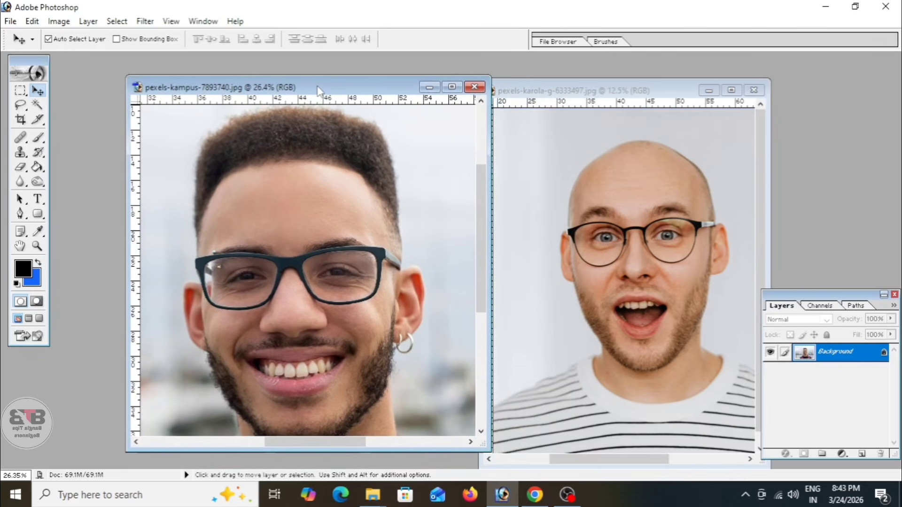
left_click(452, 87)
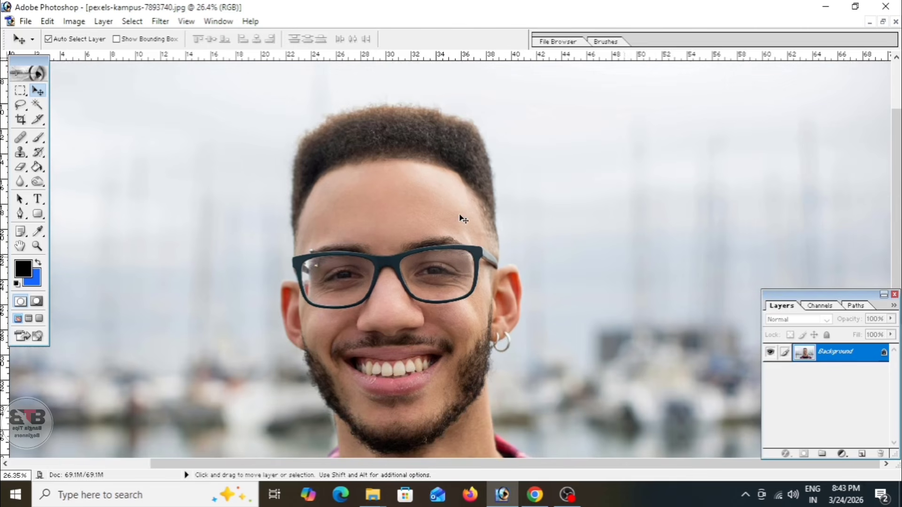
Start a Pen tool path at the man's left-hand temple and trace loosely up that side of his hair.
scroll(399, 250, "up", 2)
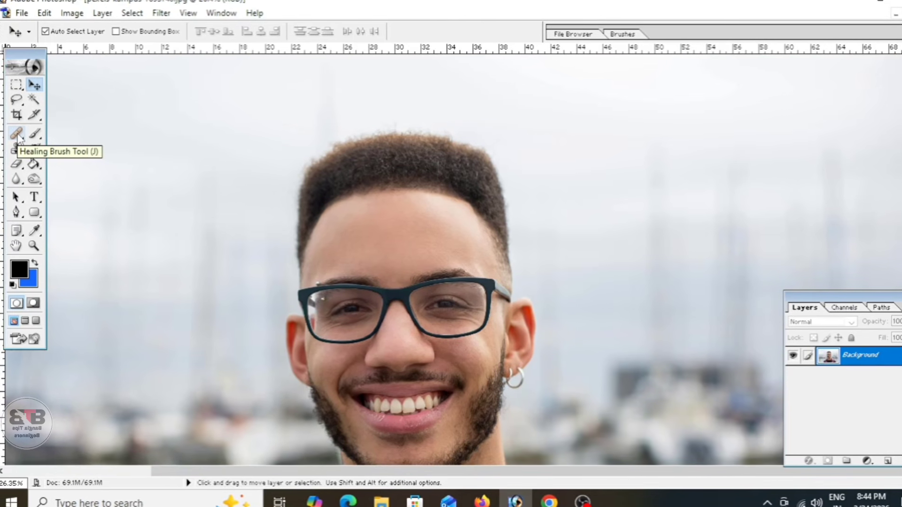
left_click_drag(19, 69, 23, 72)
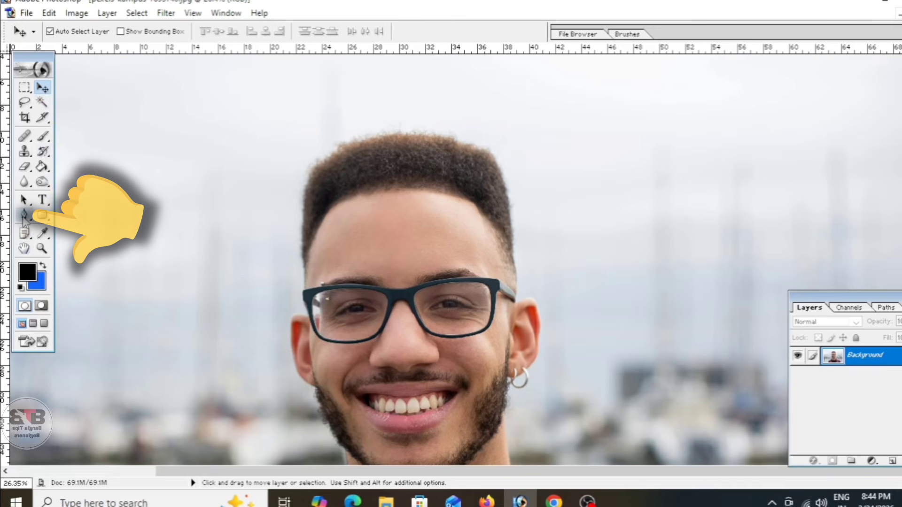
left_click(25, 217)
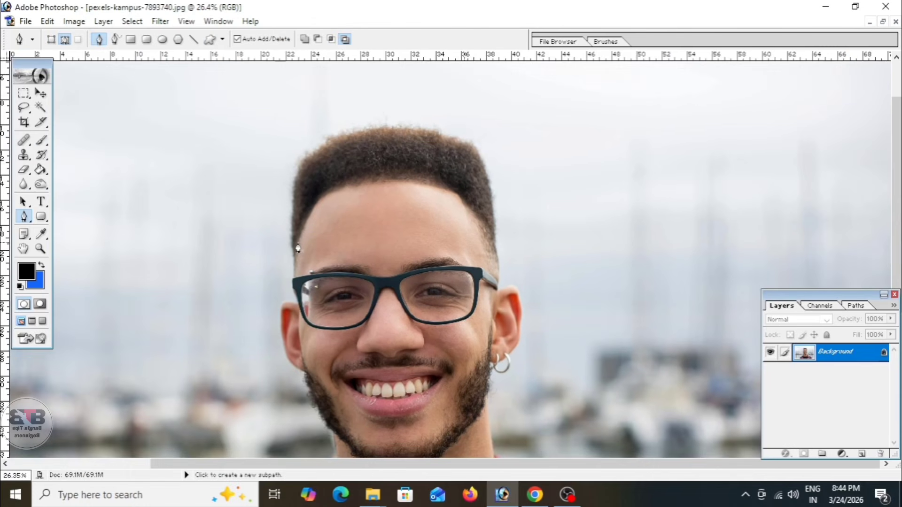
scroll(298, 249, "up", 2)
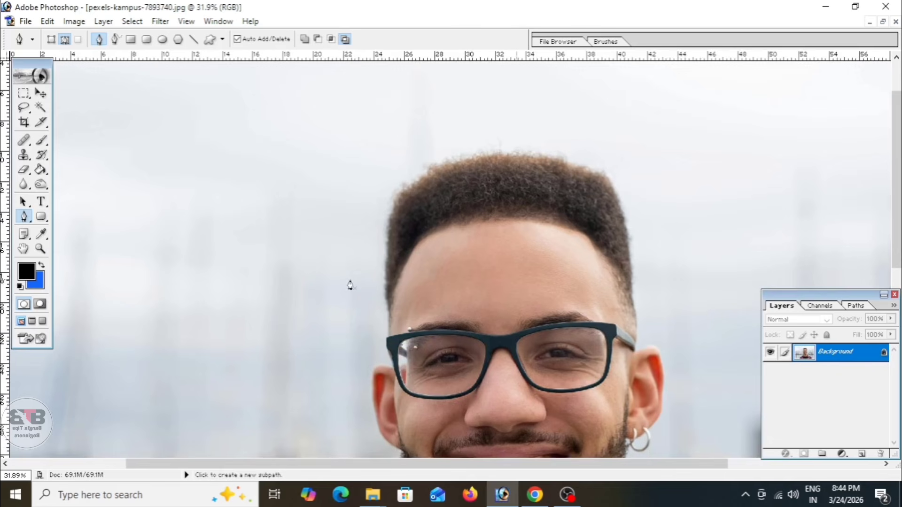
scroll(361, 292, "up", 2)
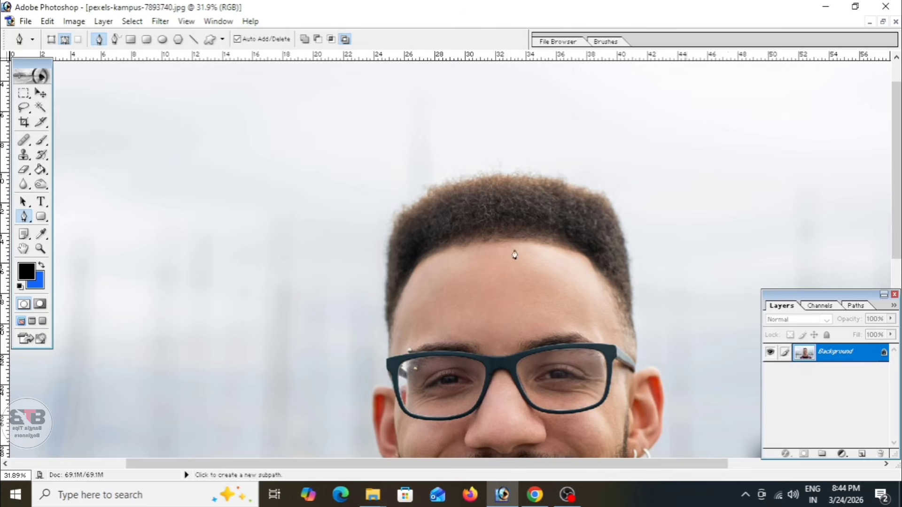
left_click(384, 343)
left_click(380, 269)
left_click(385, 224)
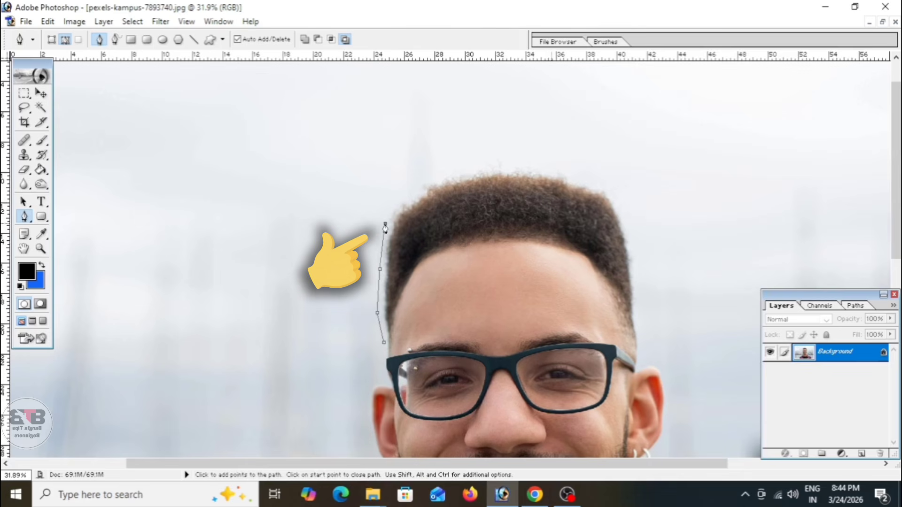
left_click(405, 194)
left_click(427, 180)
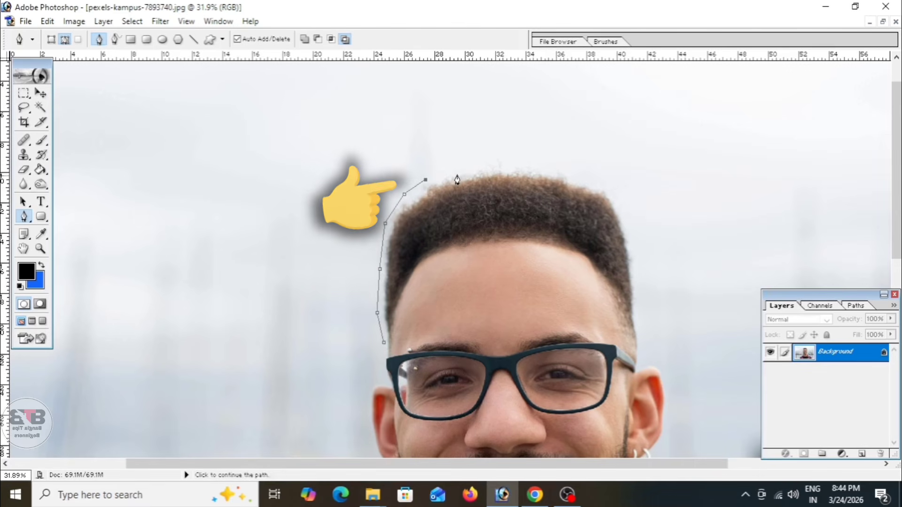
Continue the path just outside the hair, over the top of the head and down to the opposite temple.
left_click(472, 166)
left_click(512, 165)
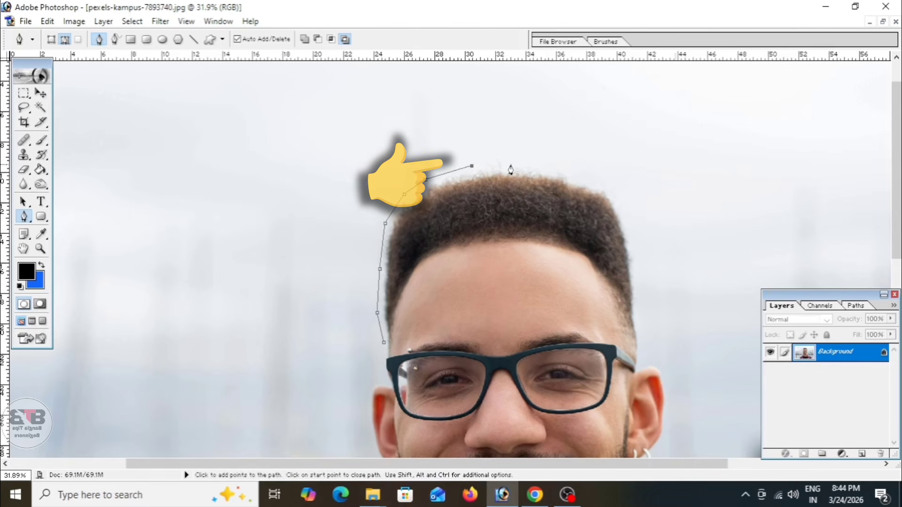
left_click(562, 169)
left_click(599, 179)
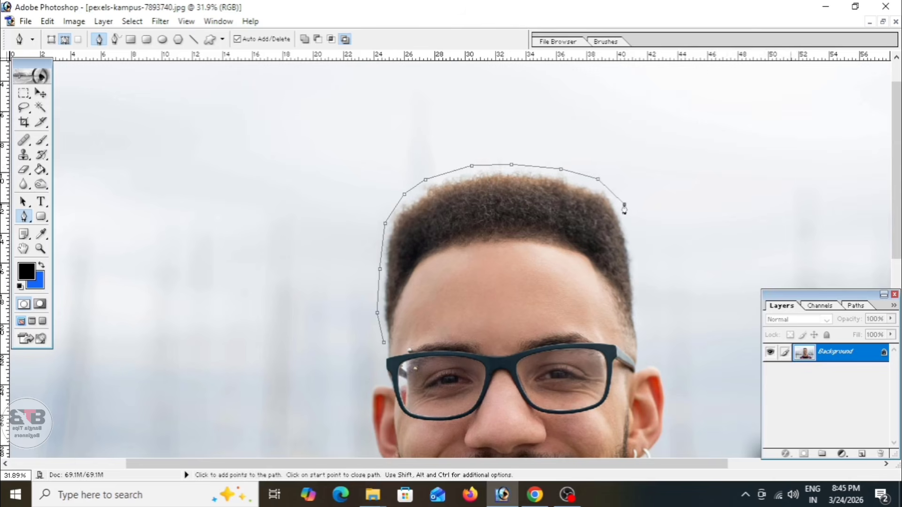
left_click(629, 228)
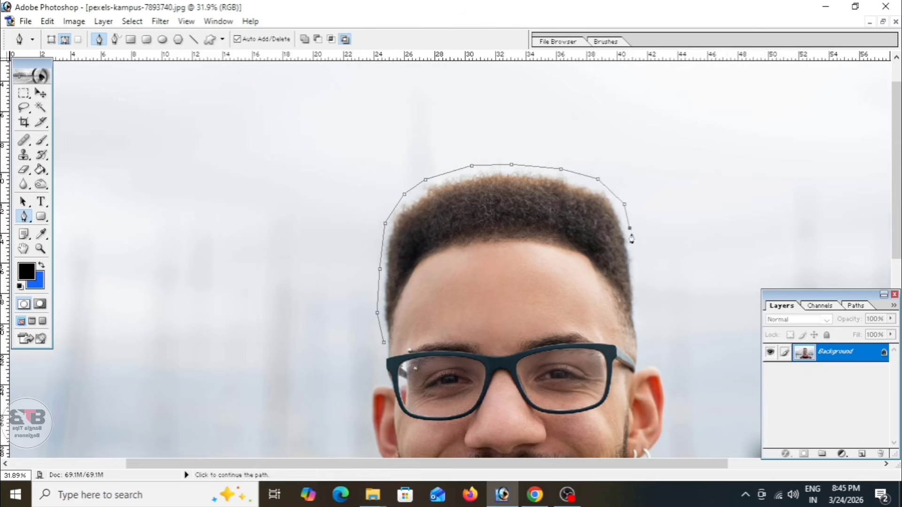
left_click(641, 297)
left_click(648, 331)
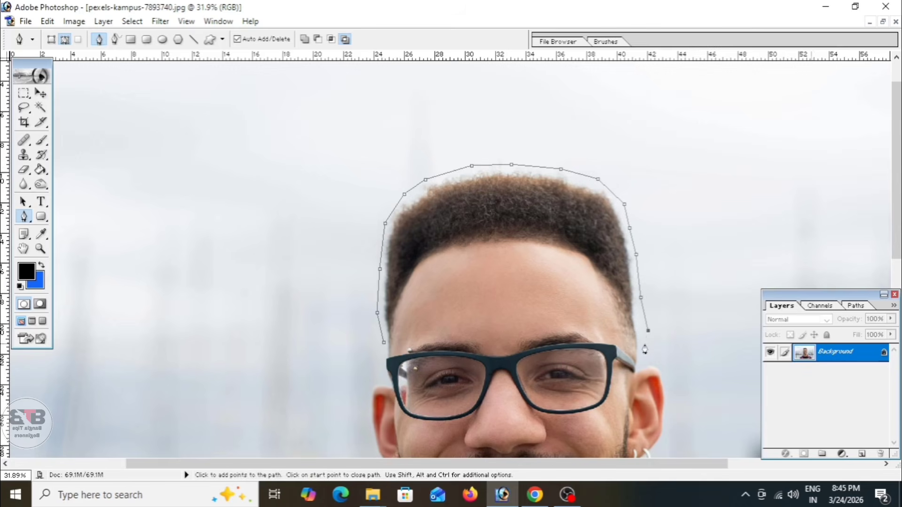
Trace back along the forehead just below the hairline, close the path at its start and convert it to a selection.
left_click(624, 339)
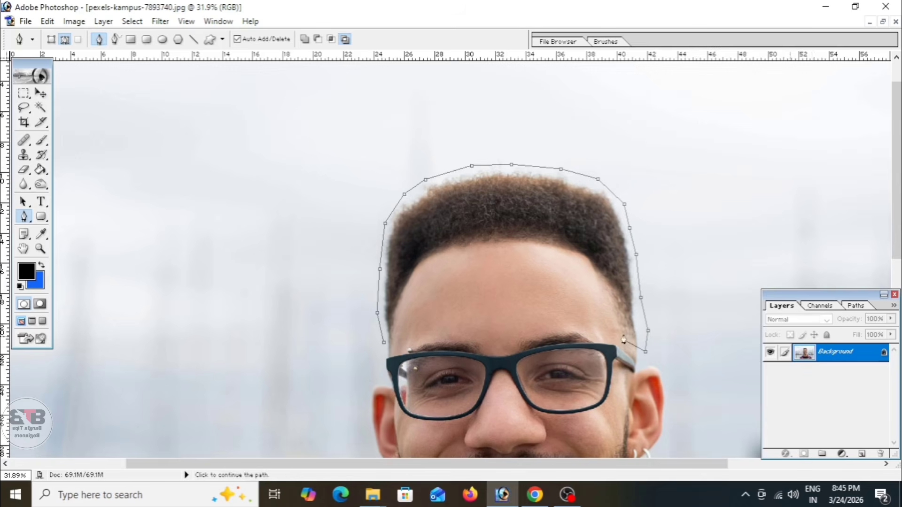
left_click(609, 302)
left_click(595, 282)
left_click(576, 265)
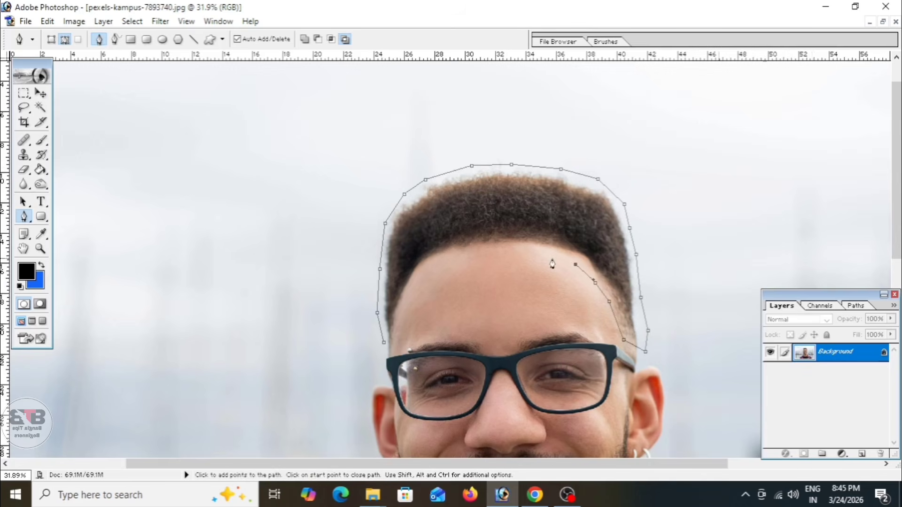
left_click(518, 253)
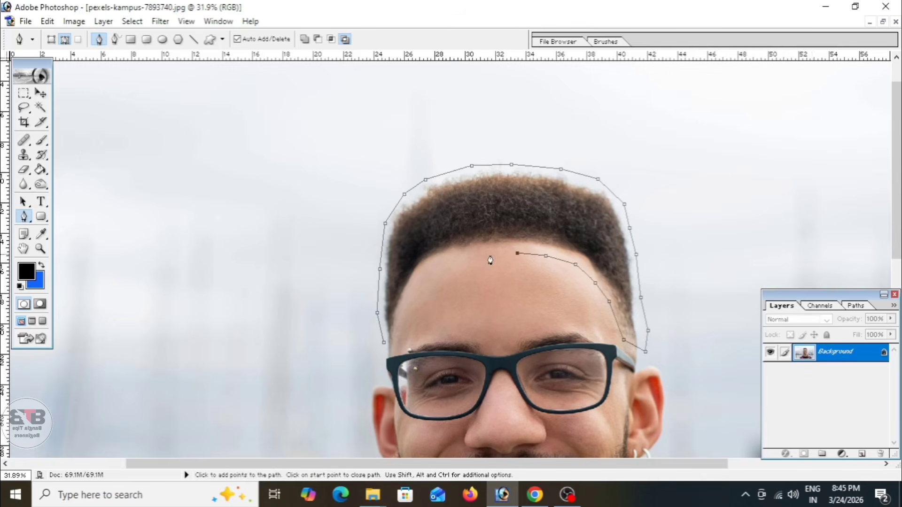
left_click(437, 262)
left_click(420, 289)
left_click(408, 310)
left_click(384, 343)
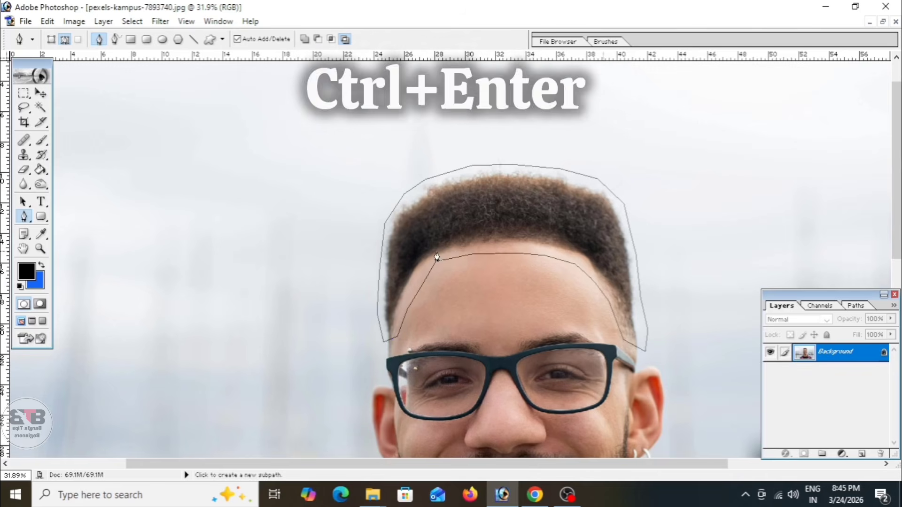
key("ctrl+Return")
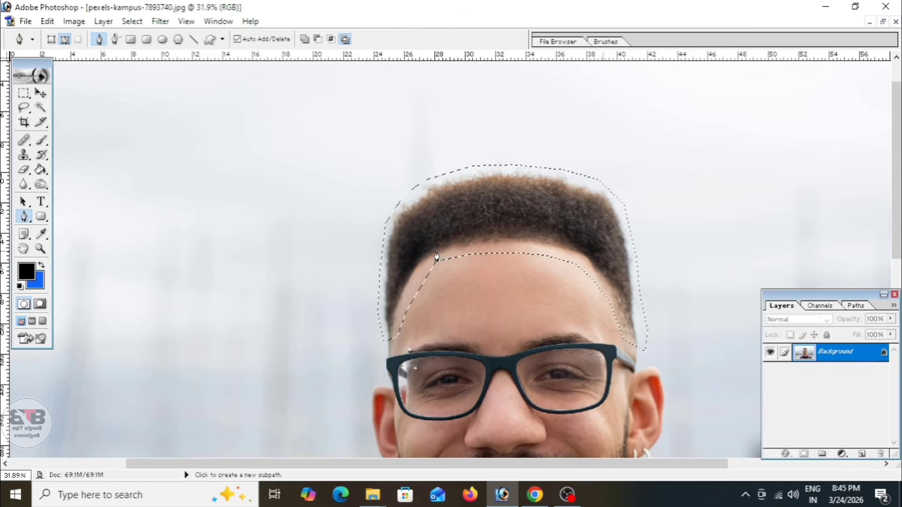
Restore the document windows and place the bald man's portrait beside the other image, with the selected hair in view.
scroll(437, 257, "up", 1)
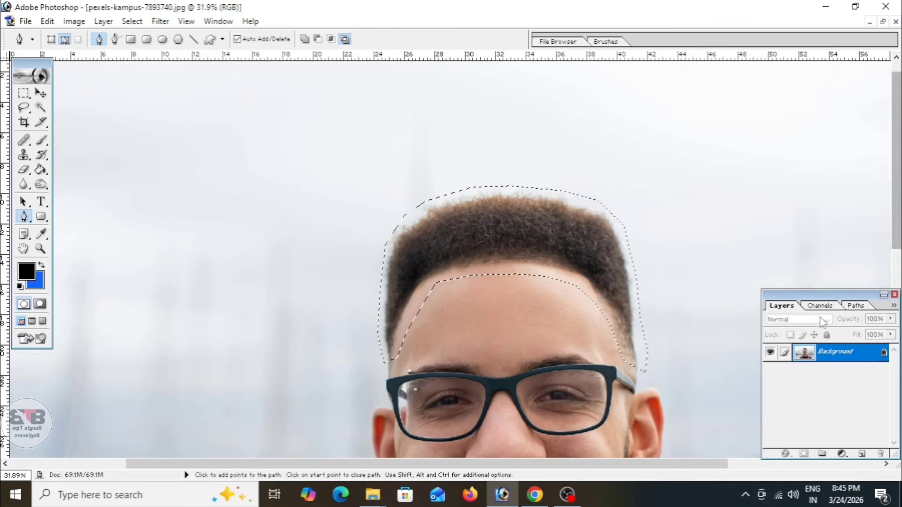
left_click(882, 22)
left_click_drag(634, 92, 630, 71)
scroll(326, 418, "down", 3)
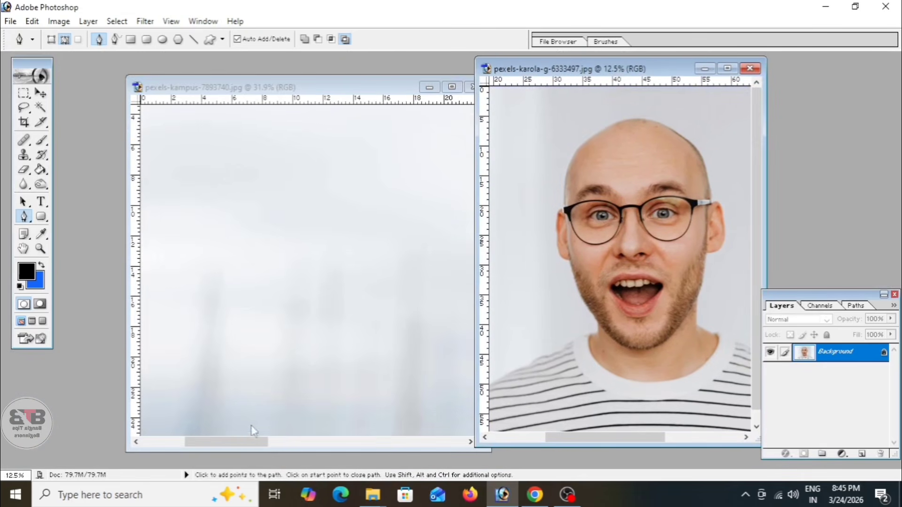
left_click_drag(228, 442, 309, 435)
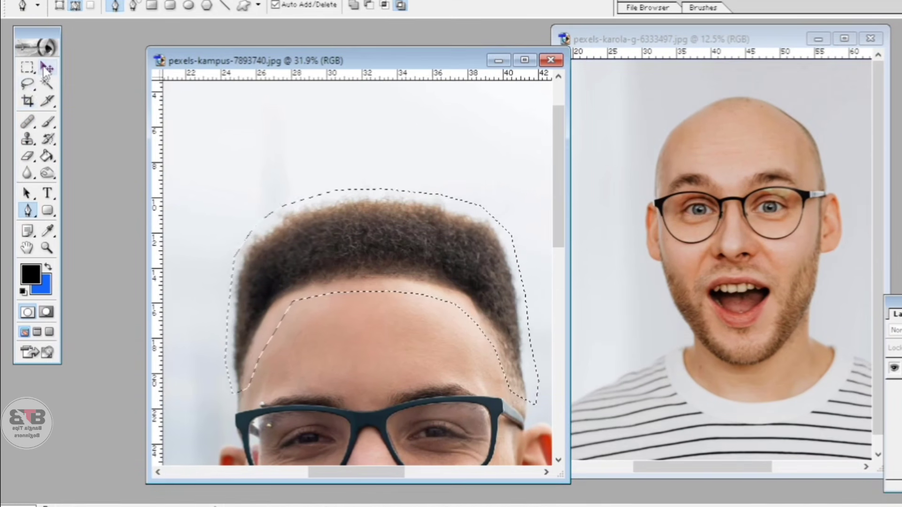
Copy the selected hair onto the bald man's portrait with the Move tool and maximize the pexels-karola-g-6333497.jpg window.
left_click(41, 93)
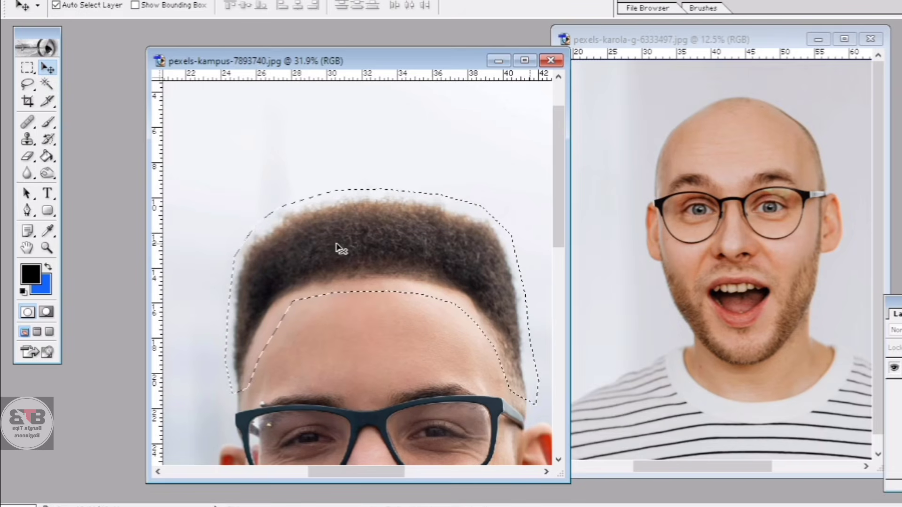
left_click_drag(337, 256, 728, 145)
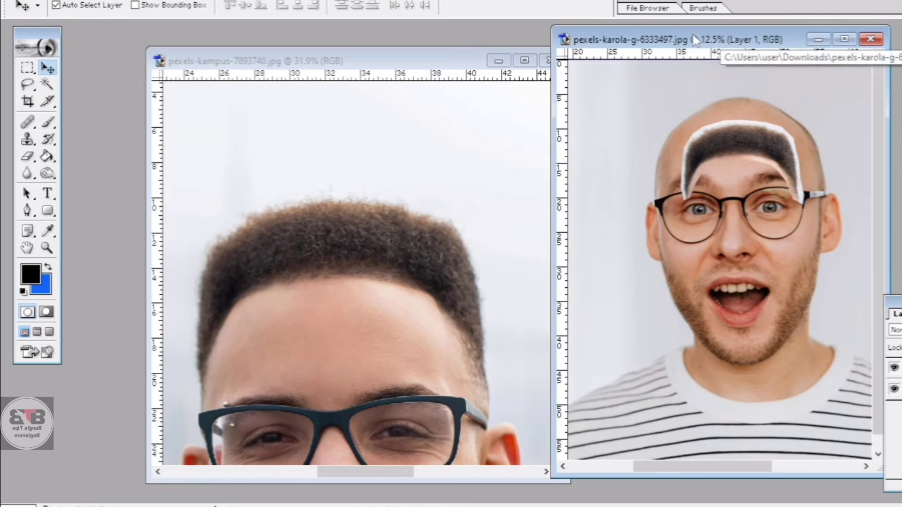
left_click_drag(731, 40, 573, 57)
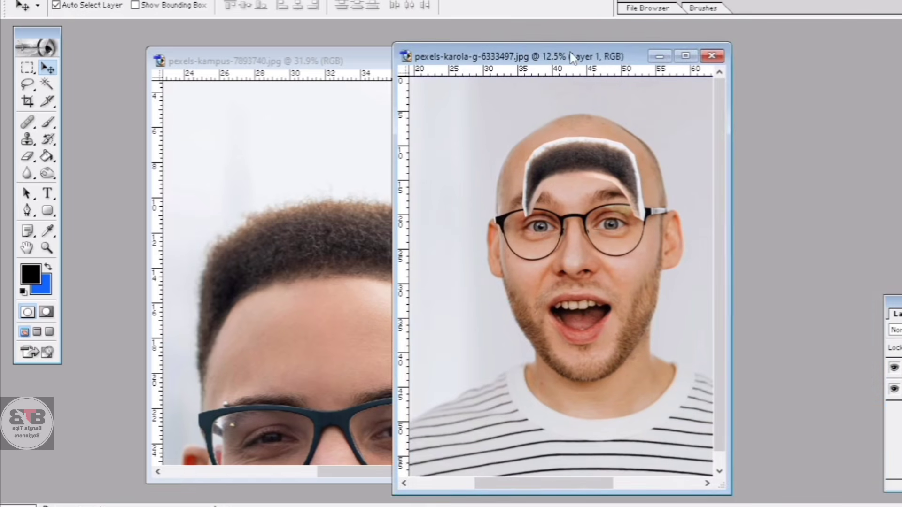
left_click(686, 56)
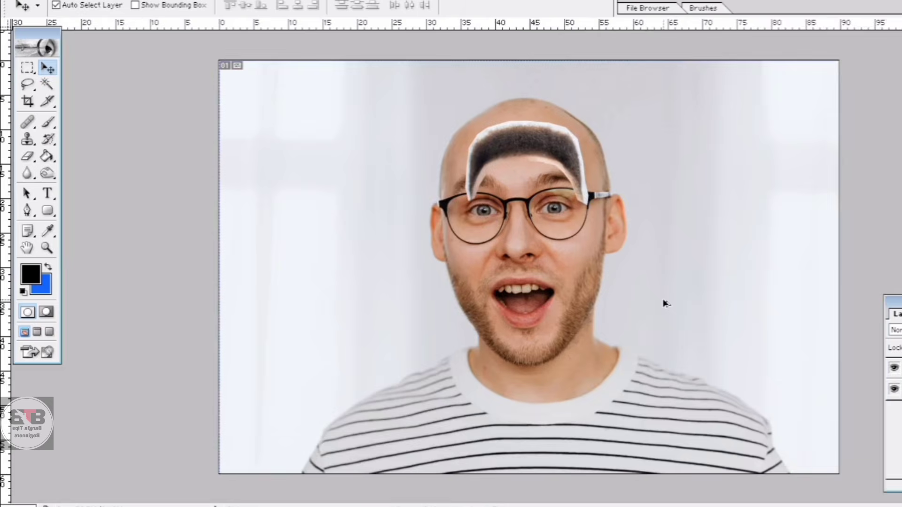
Free-transform the hair layer: move it up onto the scalp and scale it to about 144.4% wide and 128.7% high.
scroll(664, 304, "up", 7)
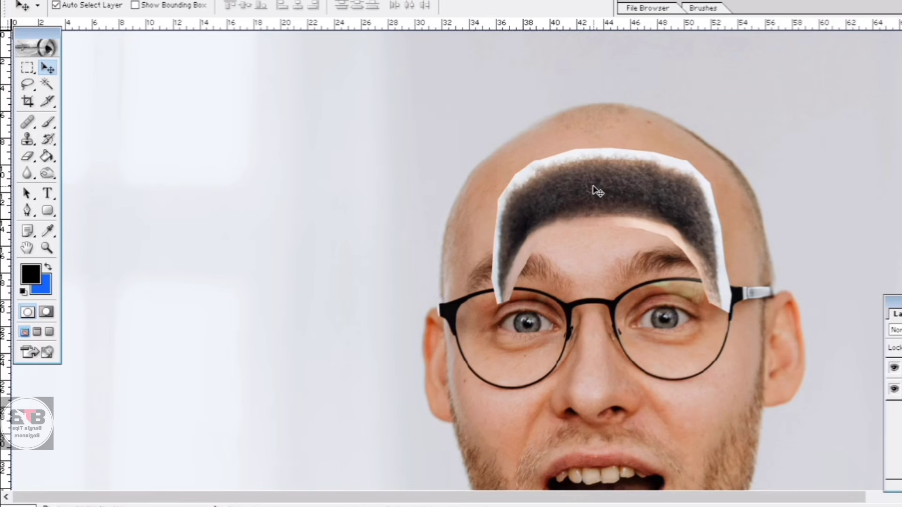
key("ctrl+t")
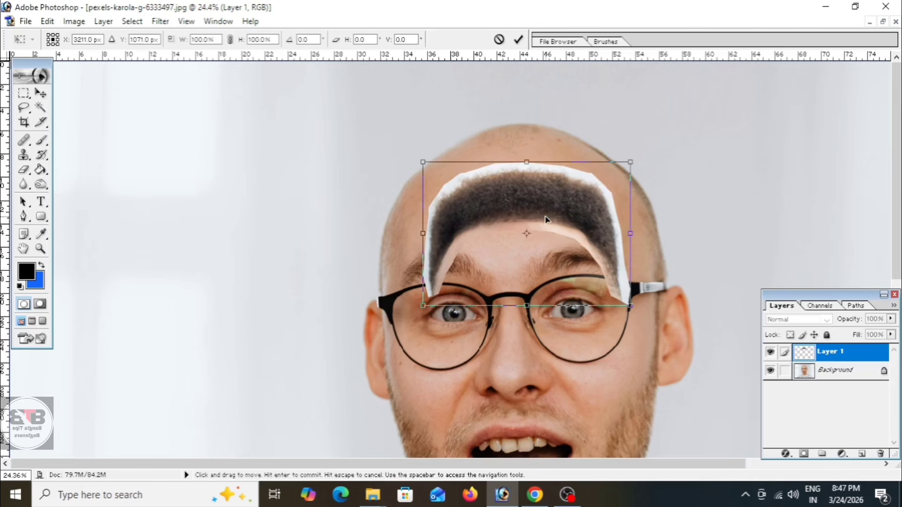
left_click_drag(556, 244, 547, 193)
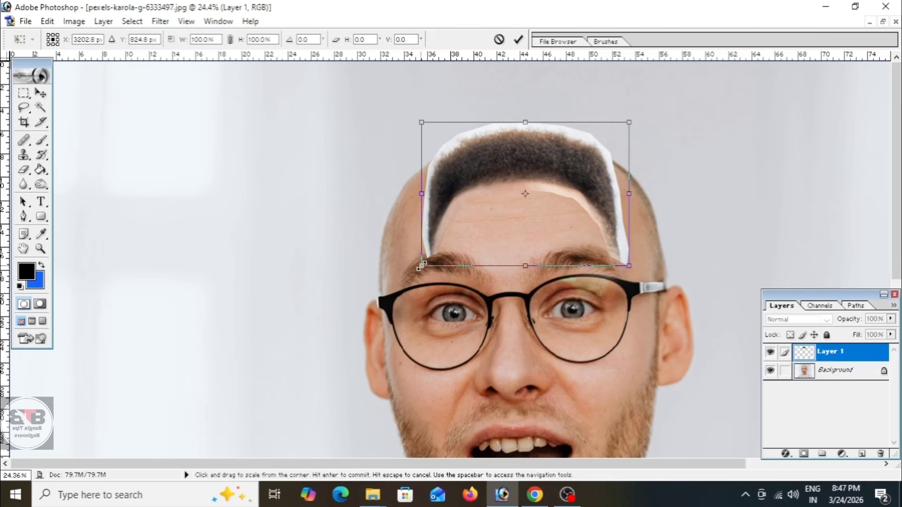
left_click_drag(422, 266, 368, 297)
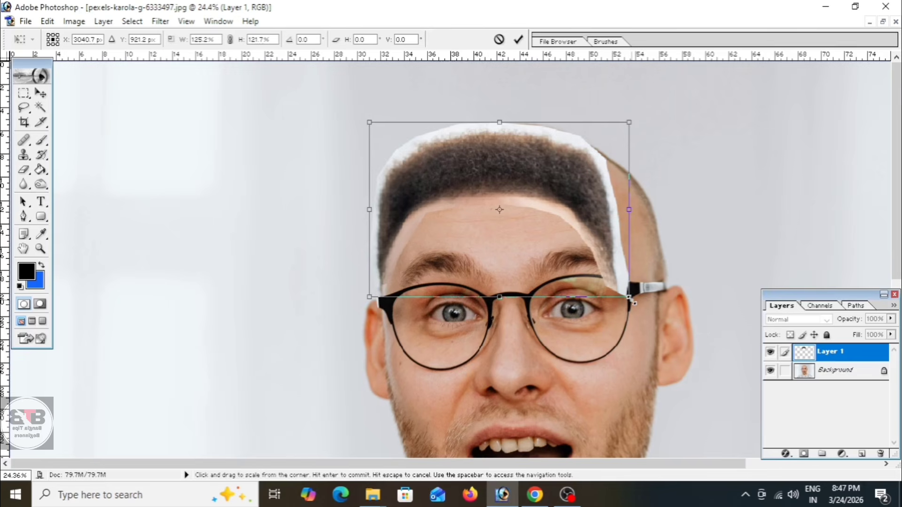
left_click_drag(633, 301, 673, 283)
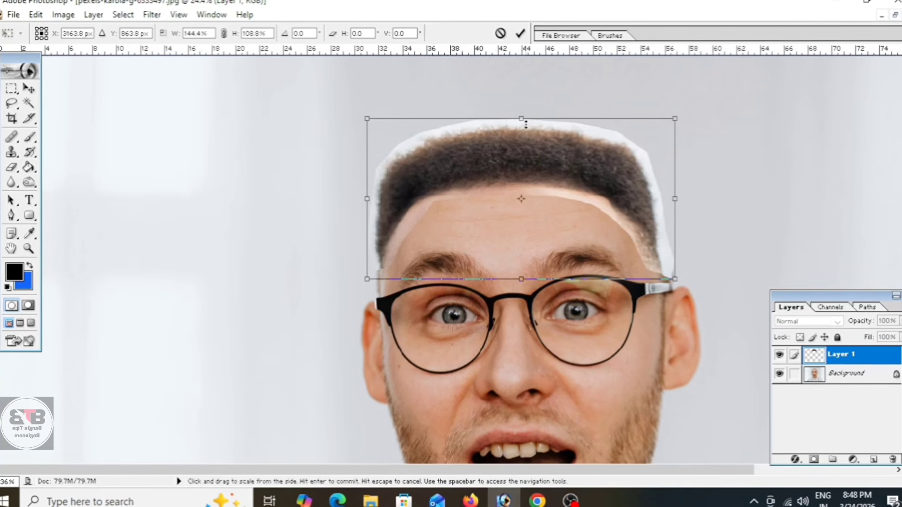
mouse_move(524, 109)
left_mouse_down()
mouse_move(524, 86)
mouse_move(529, 108)
mouse_move(529, 100)
left_mouse_up()
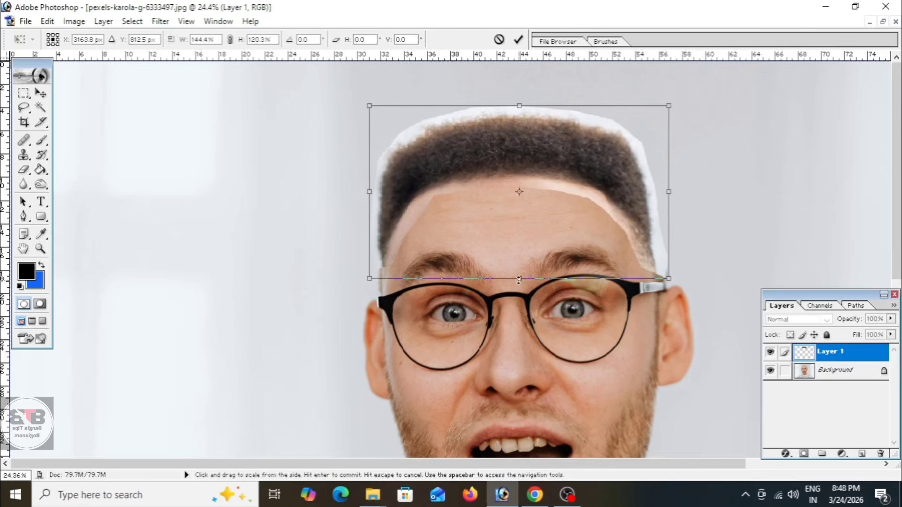
left_click_drag(524, 280, 522, 292)
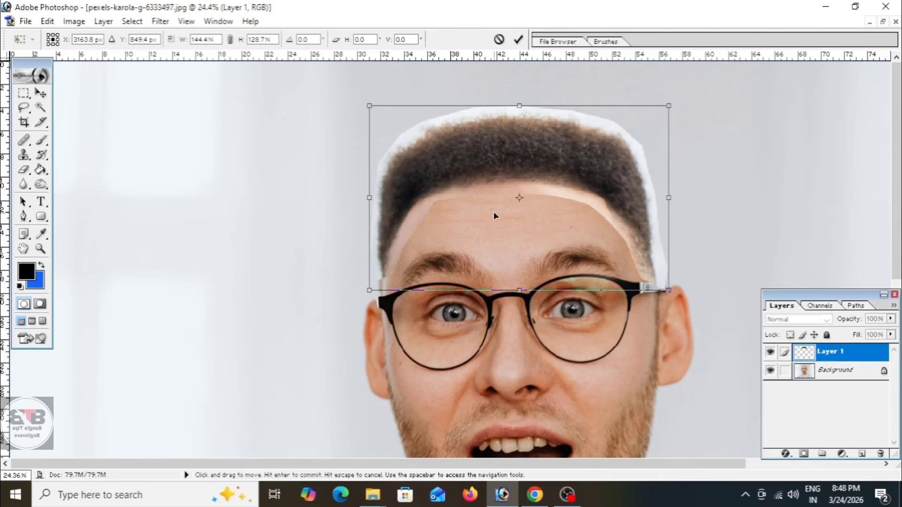
left_click(518, 41)
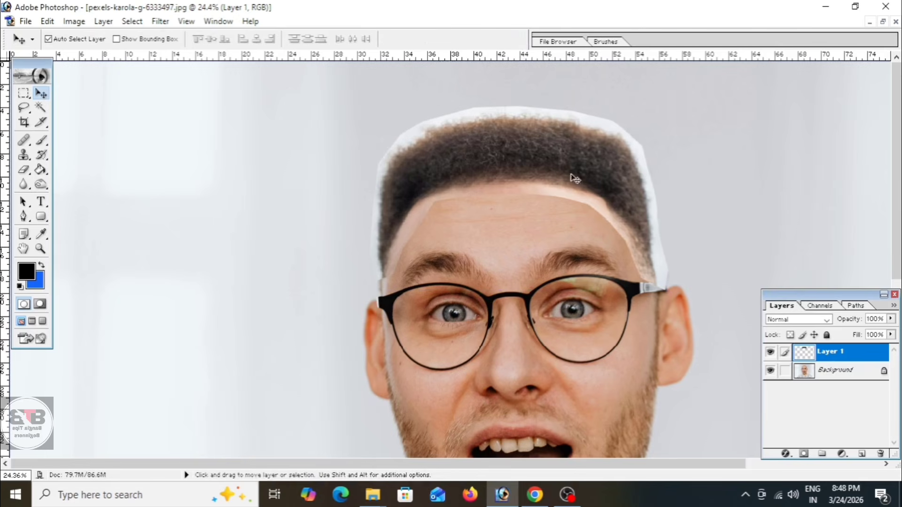
Reposition the Layers palette beside the portrait and lengthen it so both layers and the row of layer commands show.
double_click(788, 303)
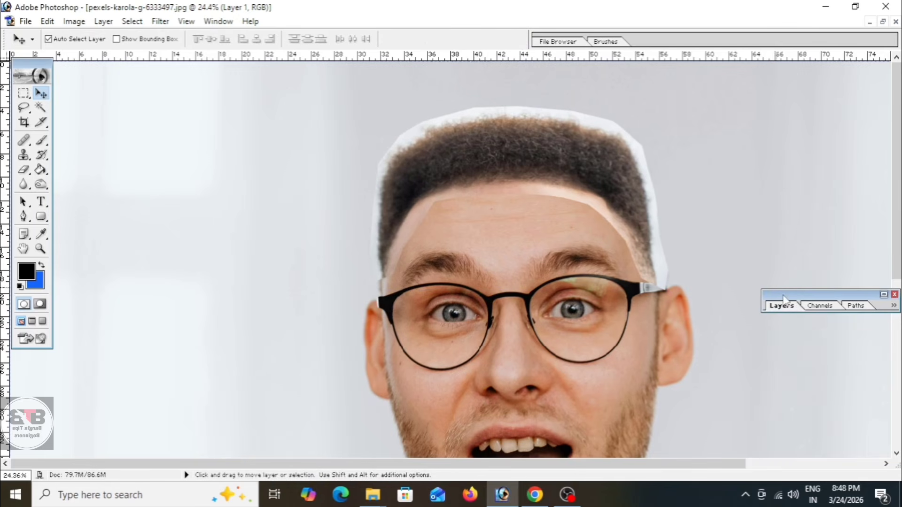
double_click(774, 293)
double_click(778, 300)
double_click(778, 297)
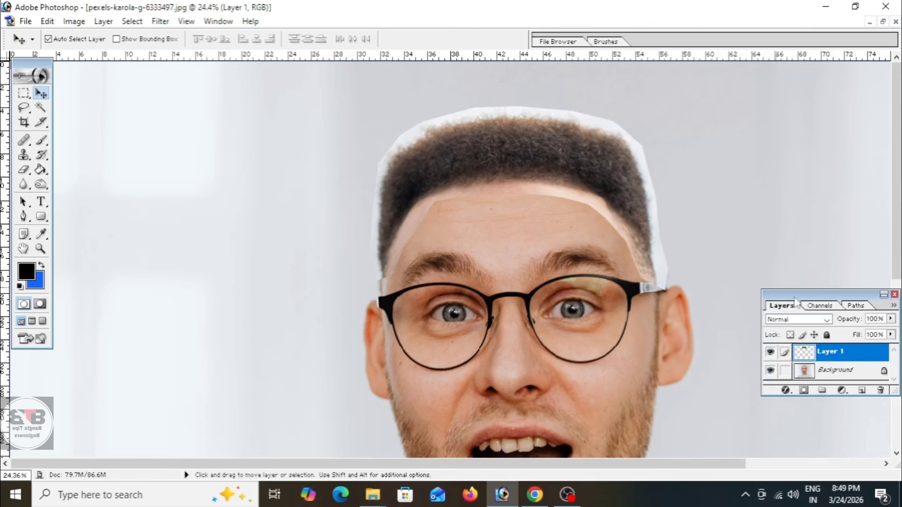
left_click_drag(773, 309, 743, 320)
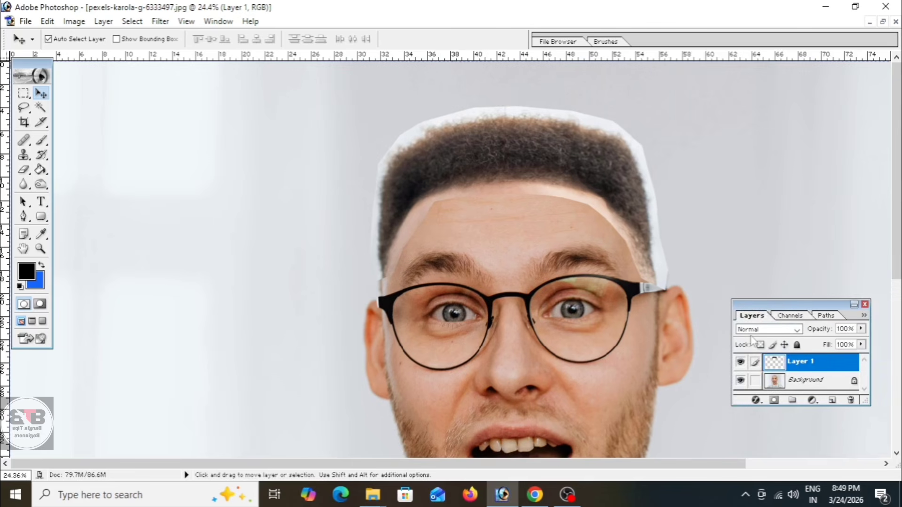
left_click(216, 24)
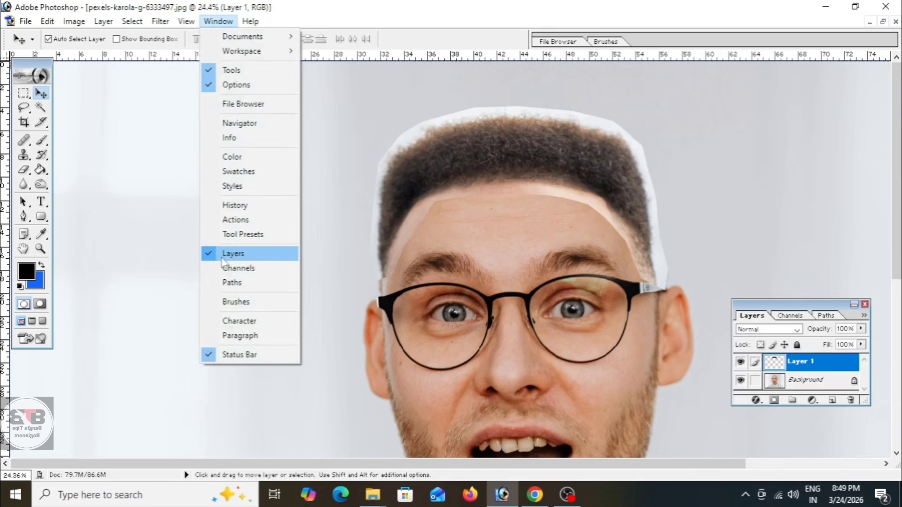
left_click(802, 310)
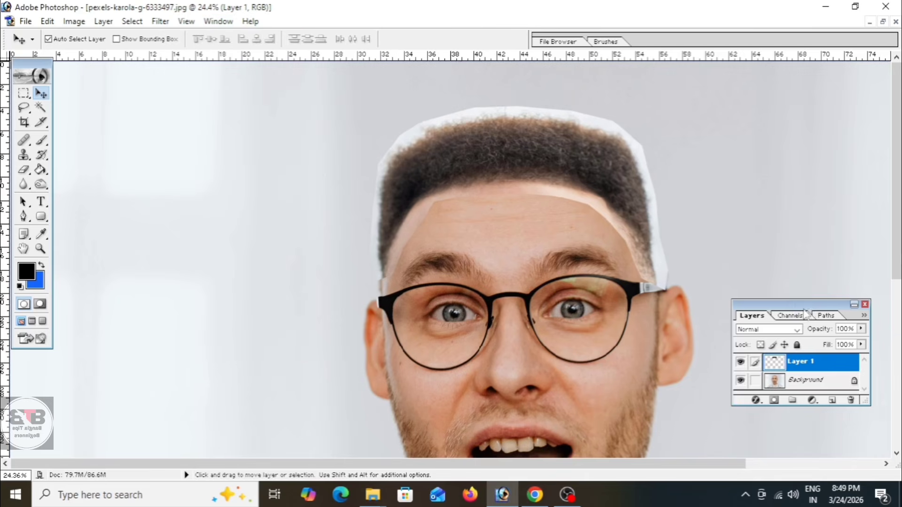
left_click_drag(802, 310, 817, 313)
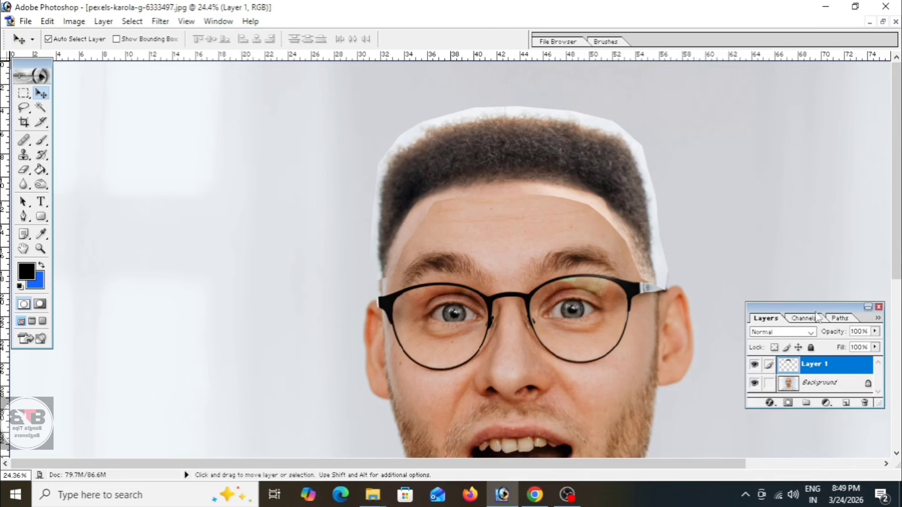
scroll(805, 380, "down", 1)
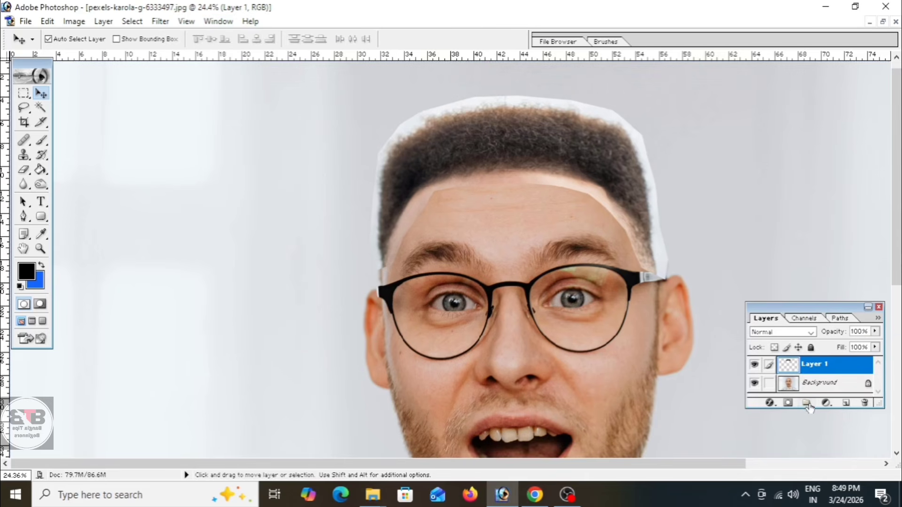
left_click_drag(812, 408, 804, 436)
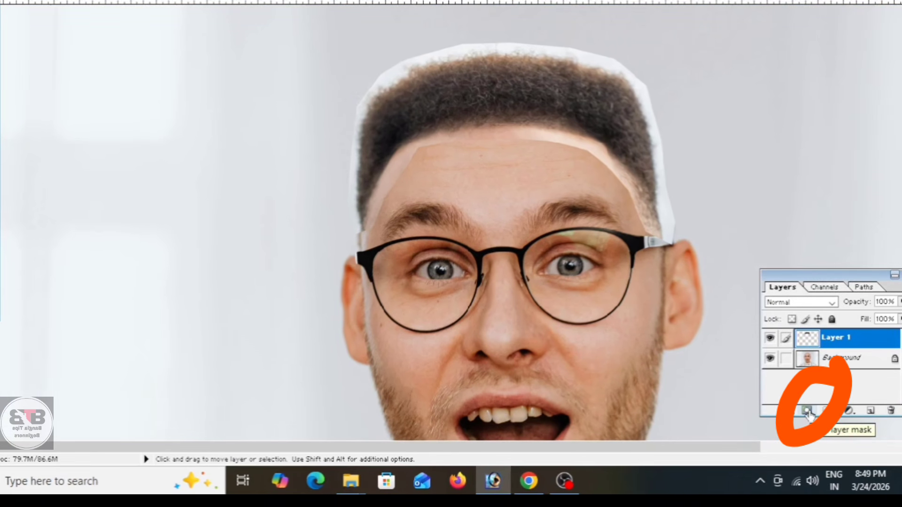
Add a layer mask to the hair layer and ready the Brush with foreground 000000 and background FFFFFF.
left_click(807, 411)
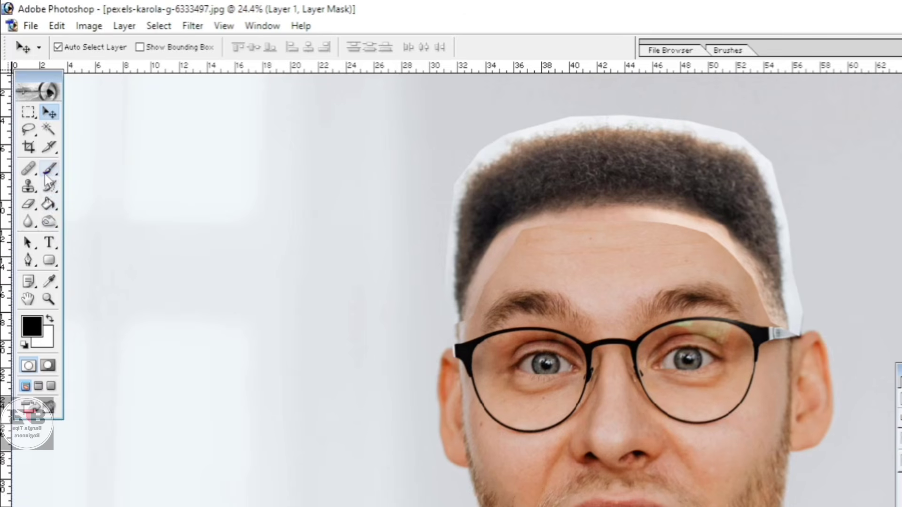
left_click(49, 171)
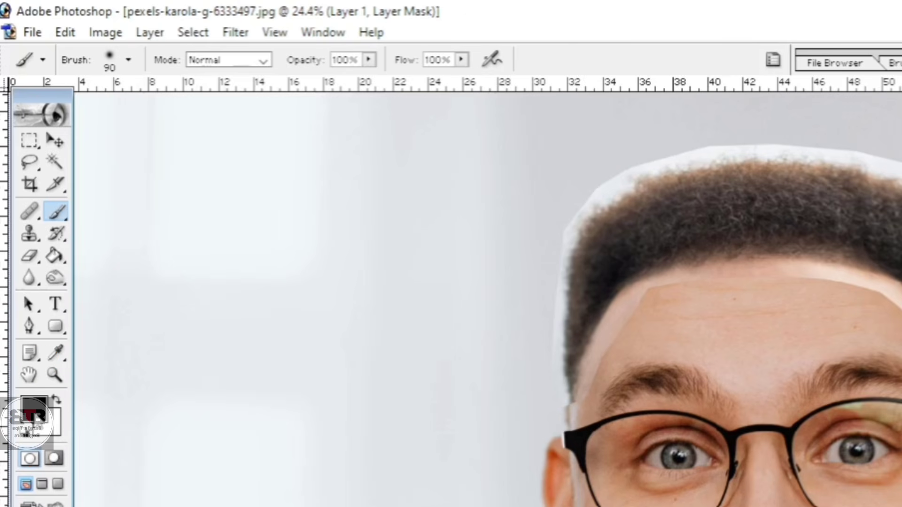
left_click(55, 426)
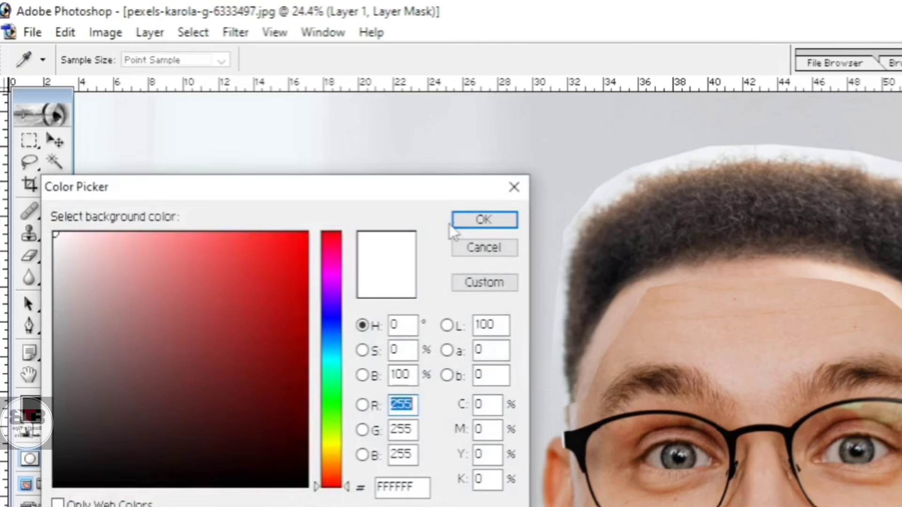
left_click(455, 225)
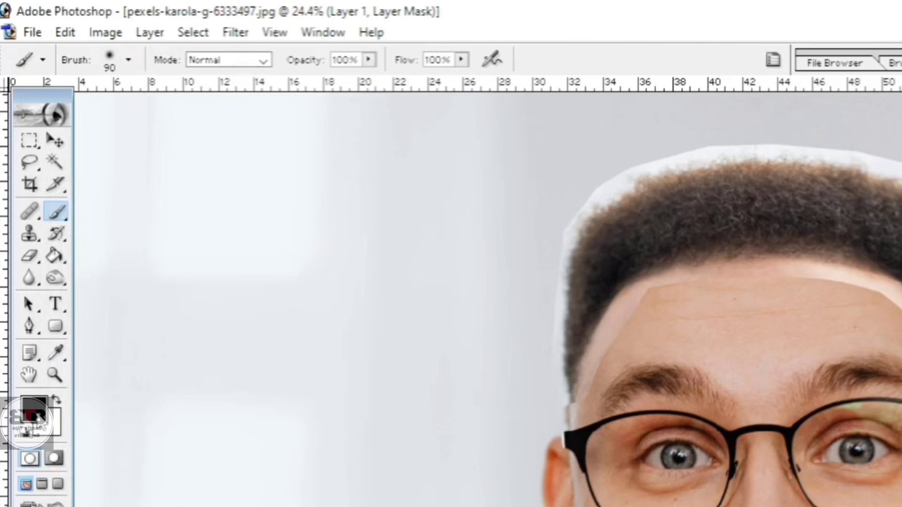
left_click(36, 415)
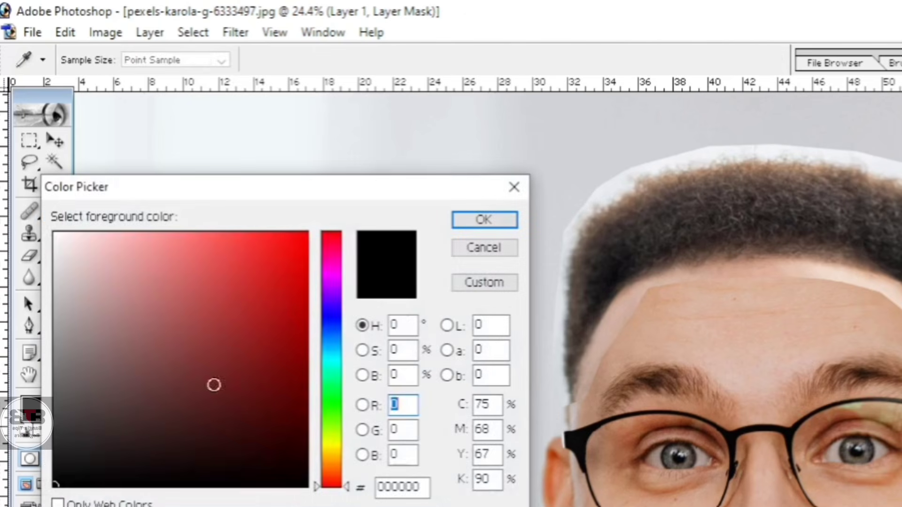
left_click(484, 220)
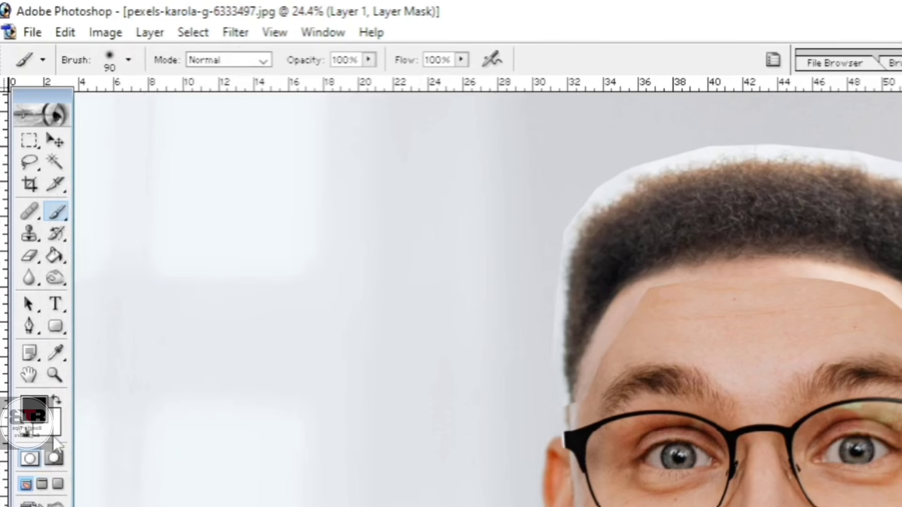
Set the brush size to 100 and mask out the white fringe over the hair's top and down the side with the glasses' silver arm.
scroll(249, 429, "up", 1)
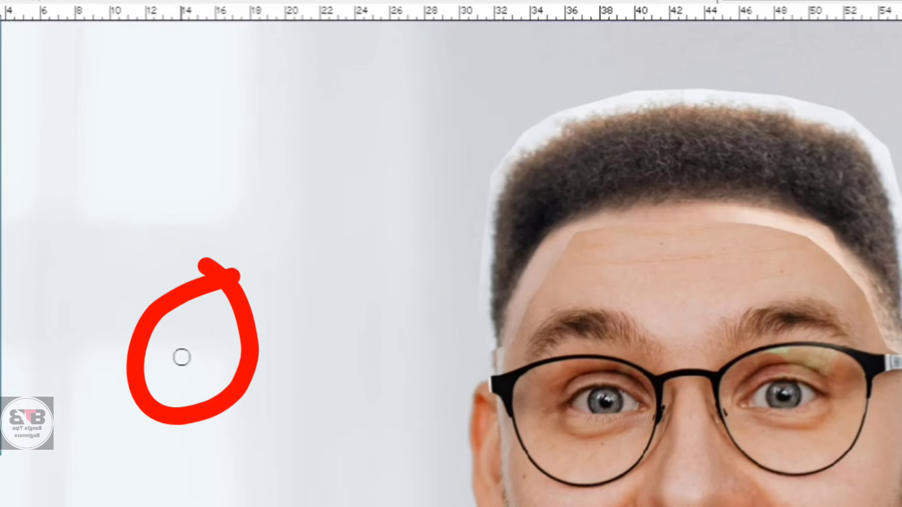
key("bracketright")
key("bracketright")
key("bracketright")
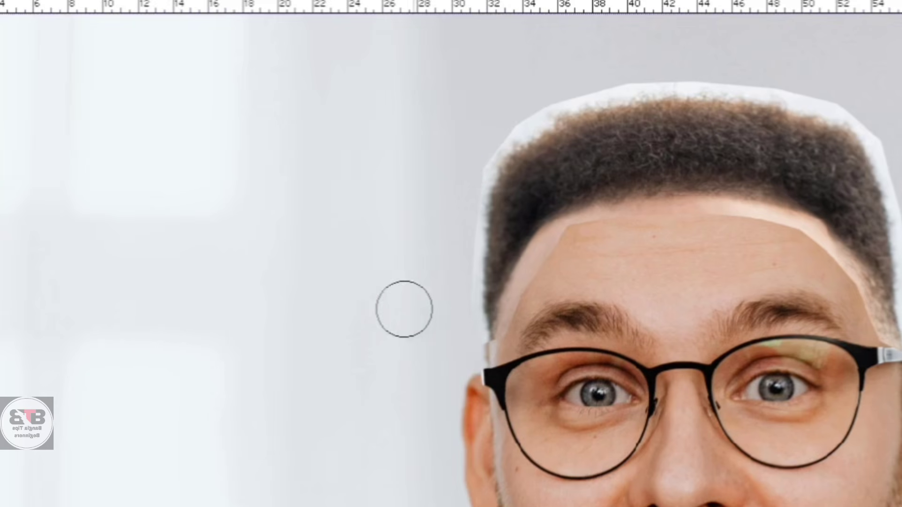
key("bracketleft")
key("bracketleft")
key("bracketleft")
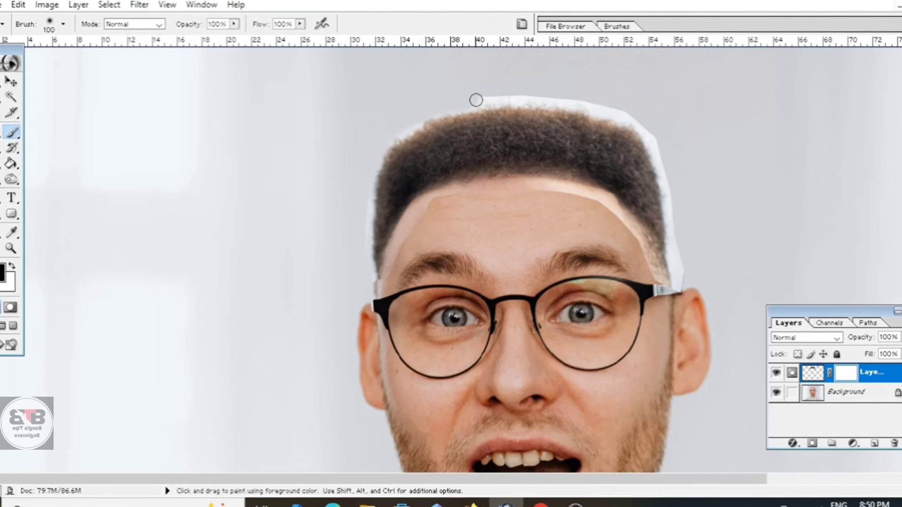
mouse_move(528, 94)
left_mouse_down()
mouse_move(592, 103)
mouse_move(645, 125)
left_mouse_up()
mouse_move(583, 95)
left_mouse_down()
mouse_move(633, 107)
mouse_move(657, 136)
mouse_move(677, 205)
mouse_move(658, 224)
mouse_move(663, 287)
left_mouse_up()
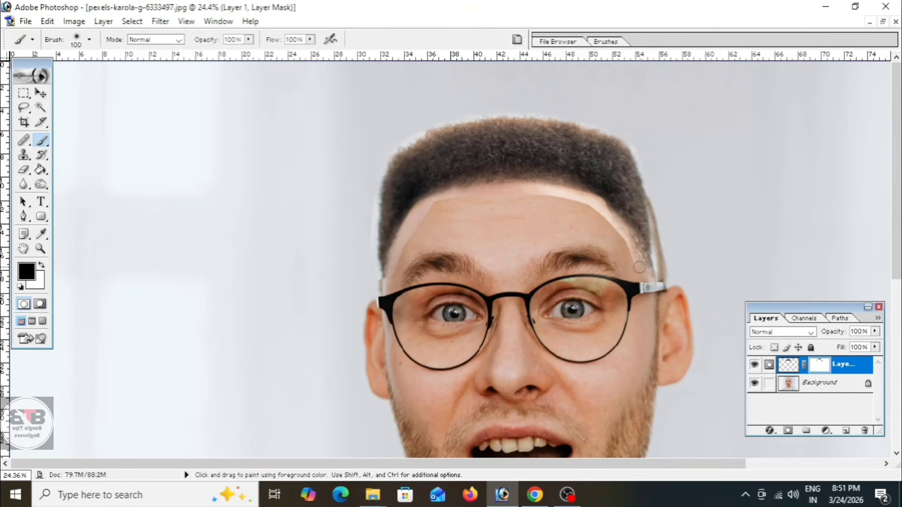
Mask out the pasted skin strip along the forehead below the hairline and the white fringe beside the opposite temple.
mouse_move(624, 232)
left_mouse_down()
mouse_move(584, 198)
mouse_move(524, 184)
mouse_move(494, 190)
left_mouse_up()
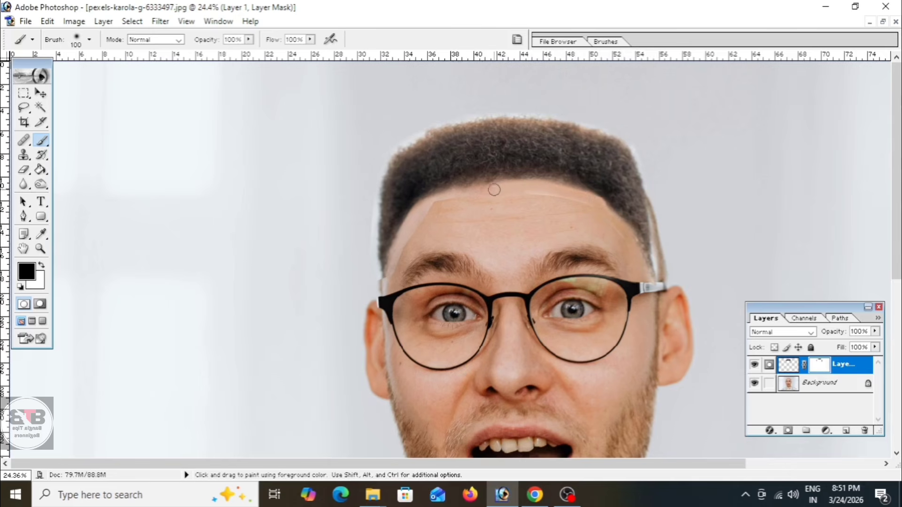
mouse_move(588, 204)
left_mouse_down()
mouse_move(511, 194)
mouse_move(596, 215)
mouse_move(623, 243)
mouse_move(602, 227)
mouse_move(594, 210)
mouse_move(610, 216)
mouse_move(597, 208)
mouse_move(517, 194)
mouse_move(452, 193)
mouse_move(473, 193)
mouse_move(433, 203)
mouse_move(402, 243)
left_mouse_up()
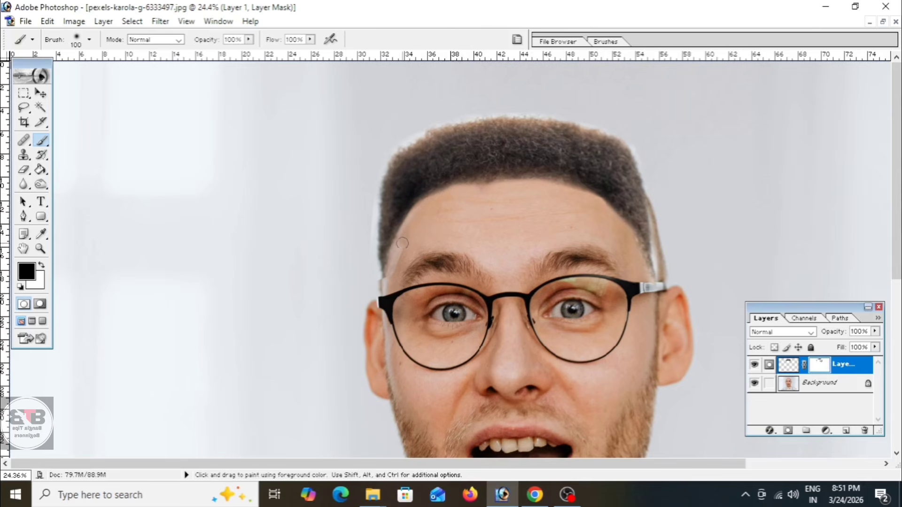
mouse_move(388, 274)
left_mouse_down()
mouse_move(389, 252)
mouse_move(409, 223)
mouse_move(369, 270)
mouse_move(380, 167)
left_mouse_up()
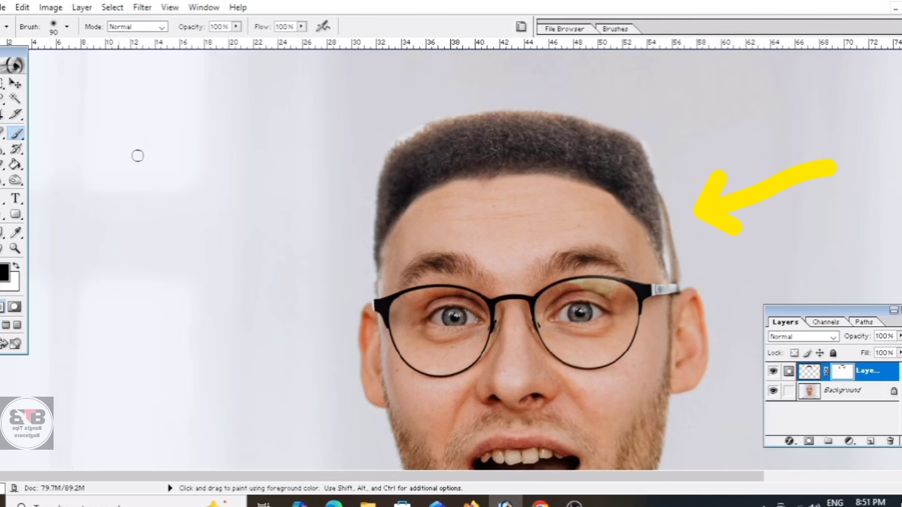
Free-transform the masked hair to about 103.7% width and 102.9% height so it covers the exposed edge of the head.
left_click(15, 83)
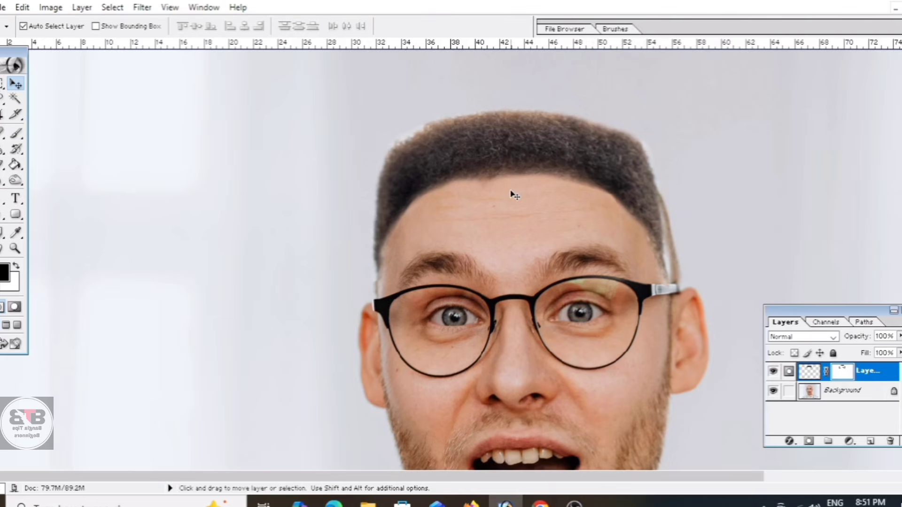
key("ctrl+t")
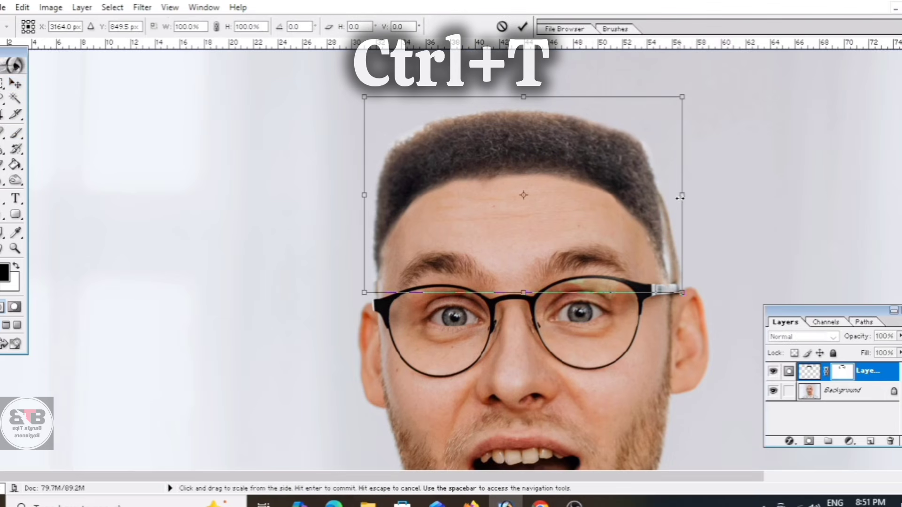
left_click_drag(680, 197, 687, 199)
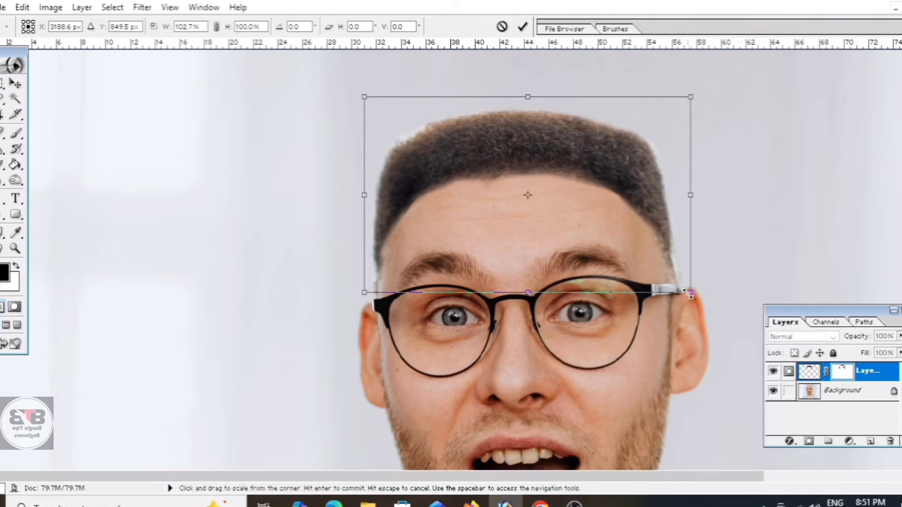
left_click_drag(686, 292, 691, 293)
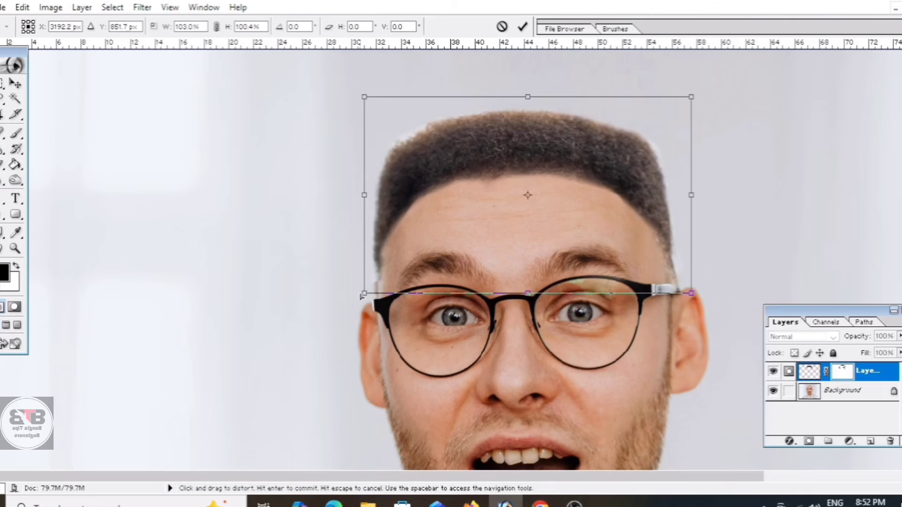
left_click_drag(363, 196, 361, 199)
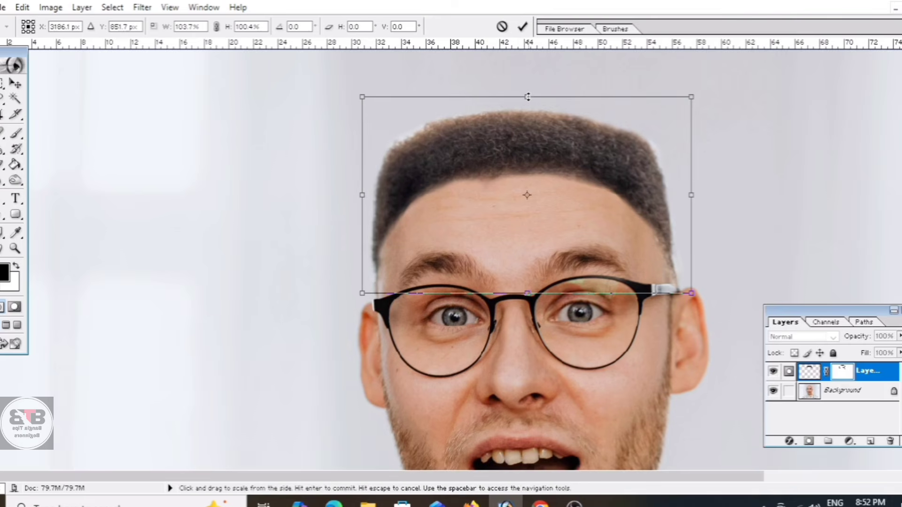
left_click_drag(528, 97, 528, 92)
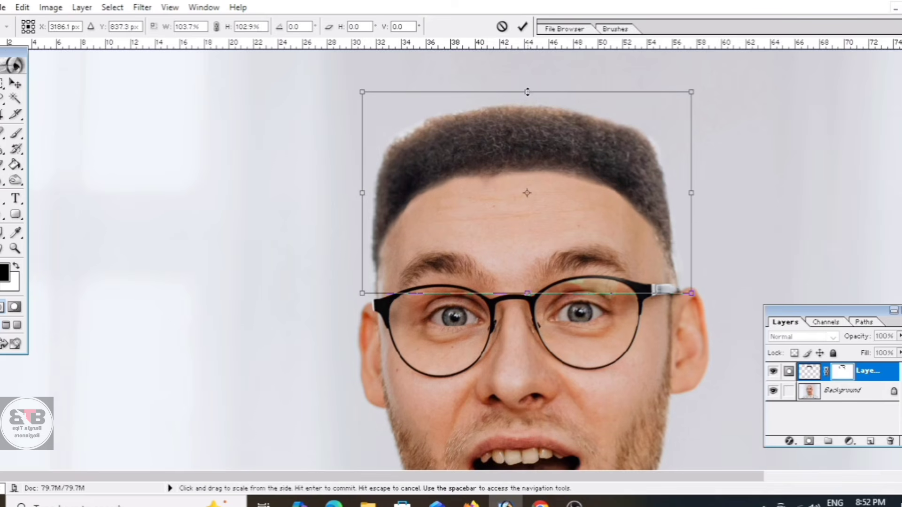
left_click(523, 26)
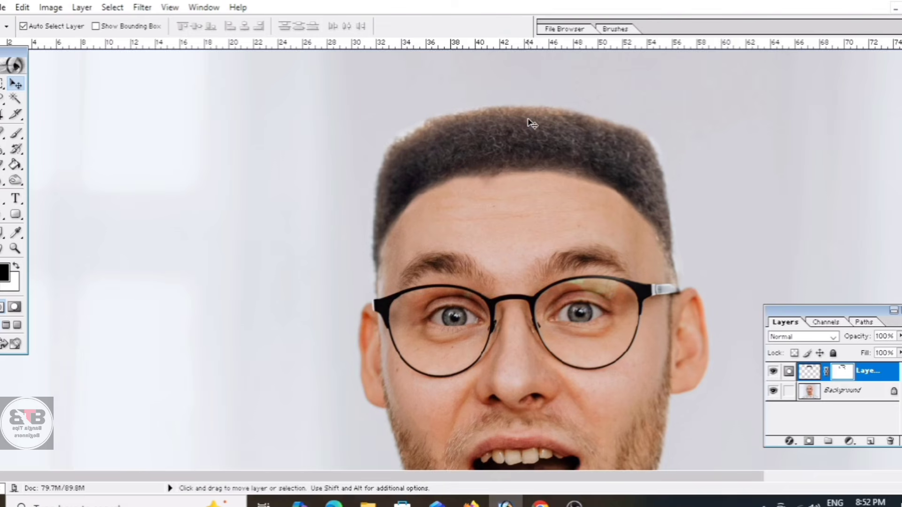
View the whole portrait and toggle the hair layer's visibility off and on to compare before and after.
key("ctrl+minus")
key("ctrl+minus")
key("ctrl+minus")
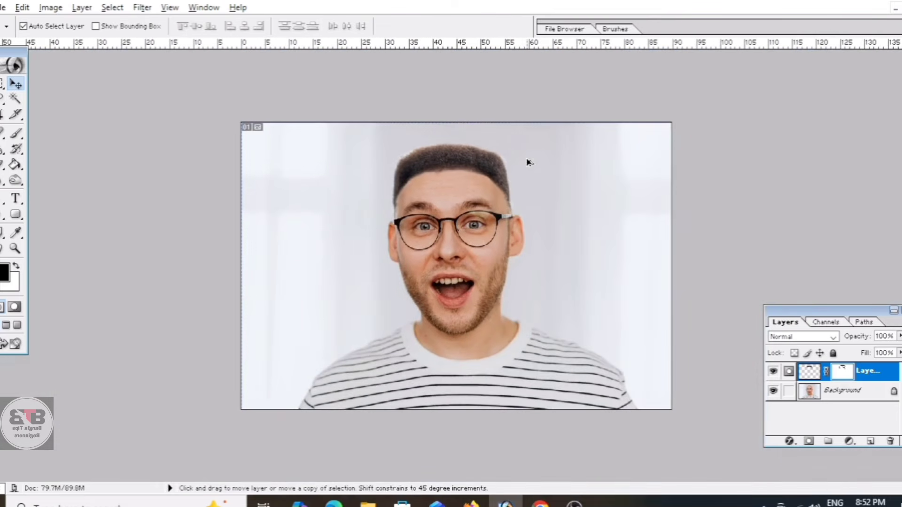
key("ctrl+0")
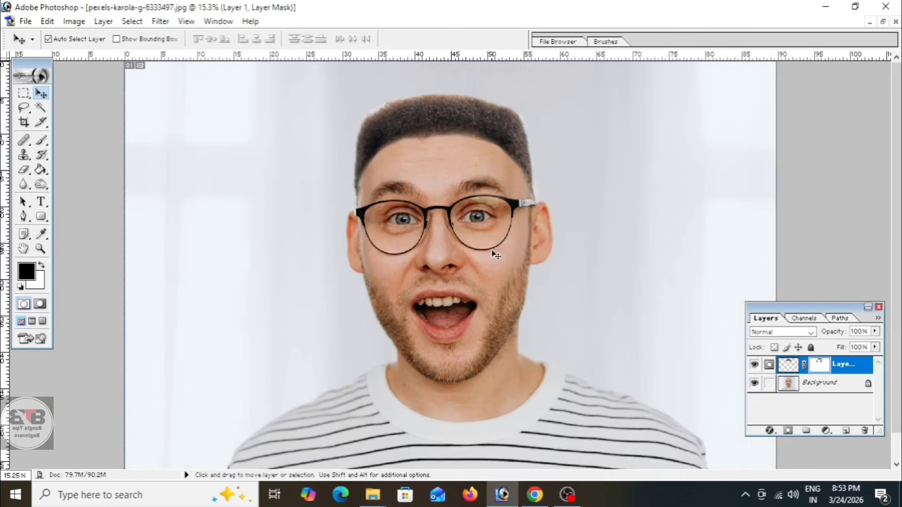
left_click(754, 366)
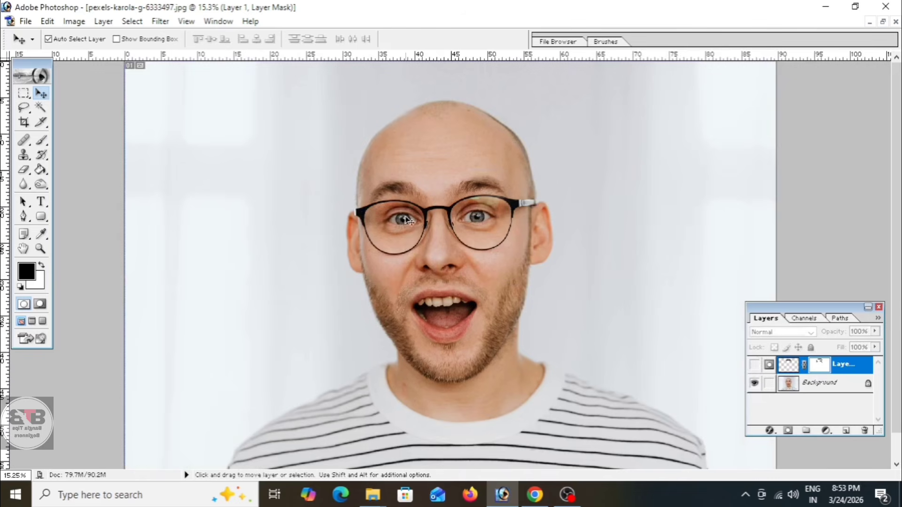
left_click(753, 366)
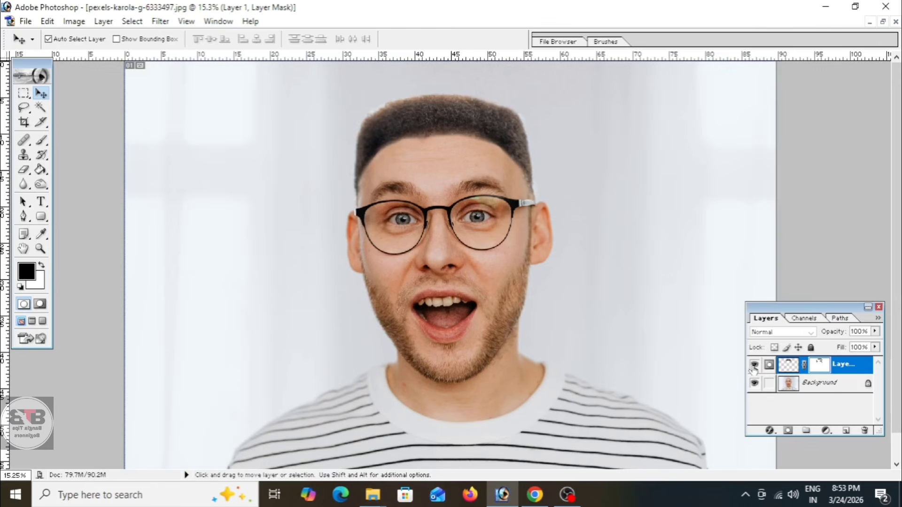